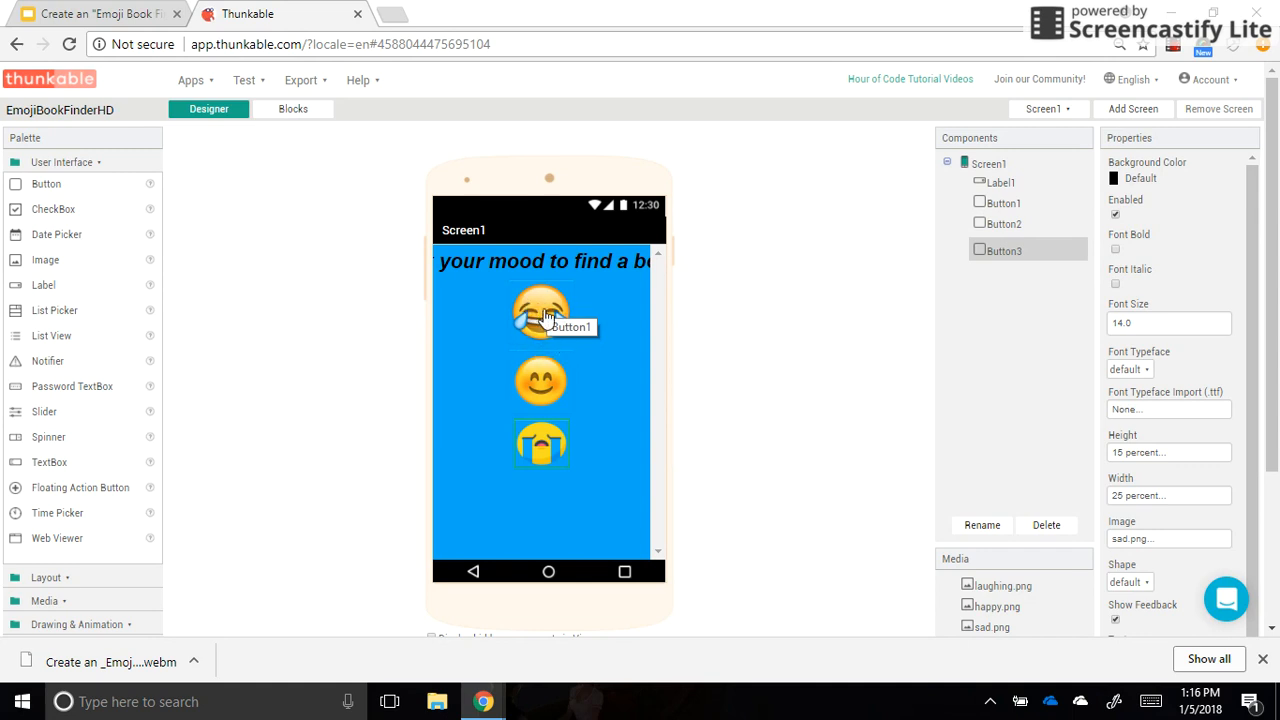
- Add a new screen named Screen2 to the app and check its planned layout in the App Planning Worksheet
{"action": "left_click", "coordinate": [1133, 110]}
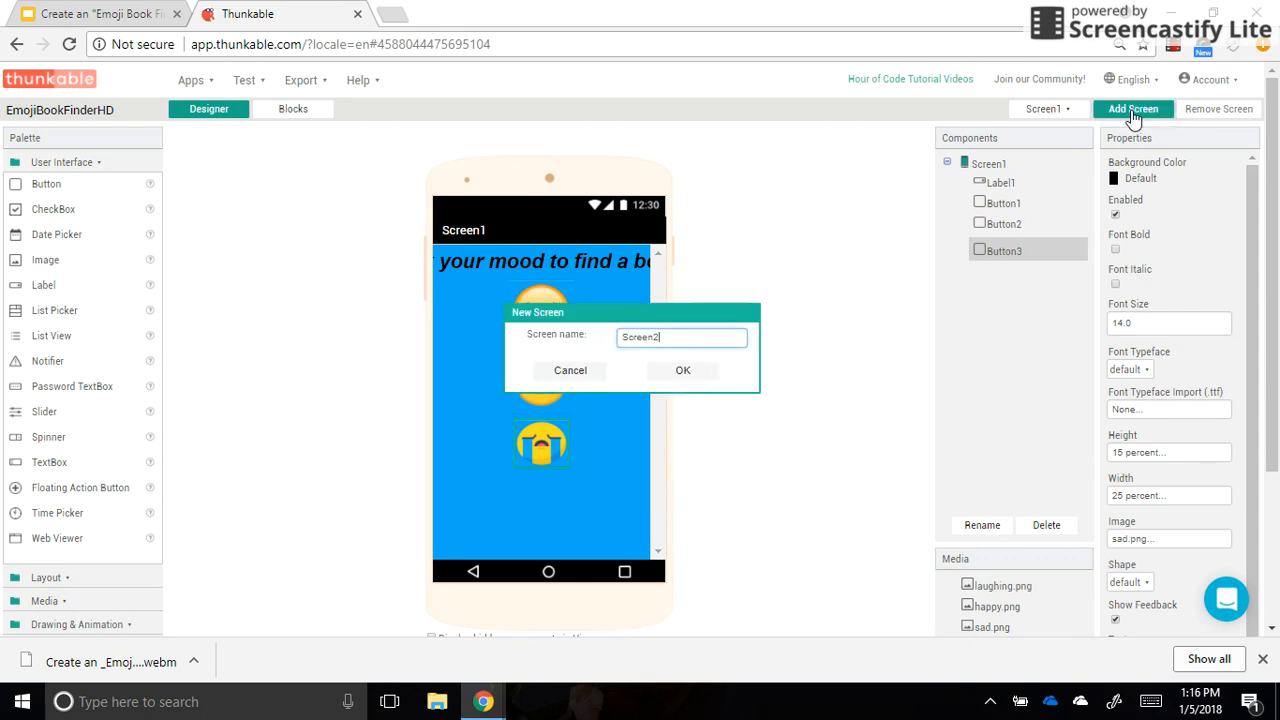
{"action": "left_click", "coordinate": [685, 372]}
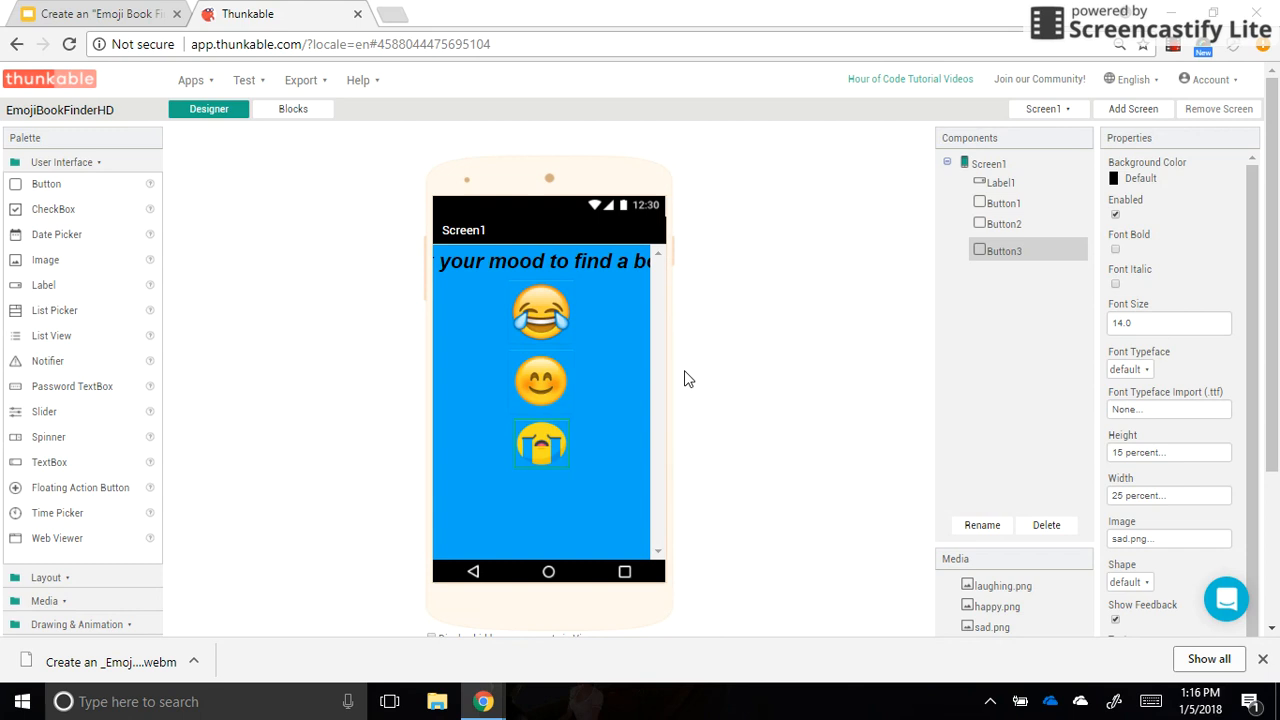
{"action": "left_click", "coordinate": [100, 14]}
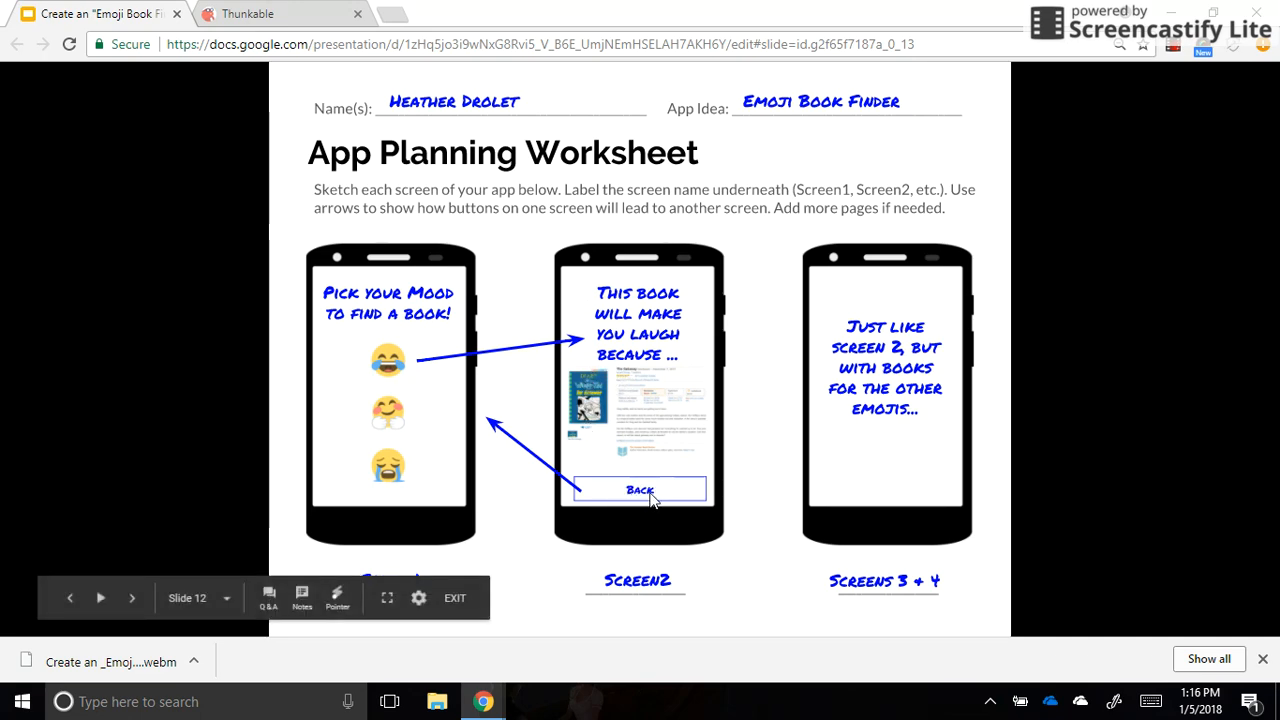
{"action": "left_click", "coordinate": [268, 16]}
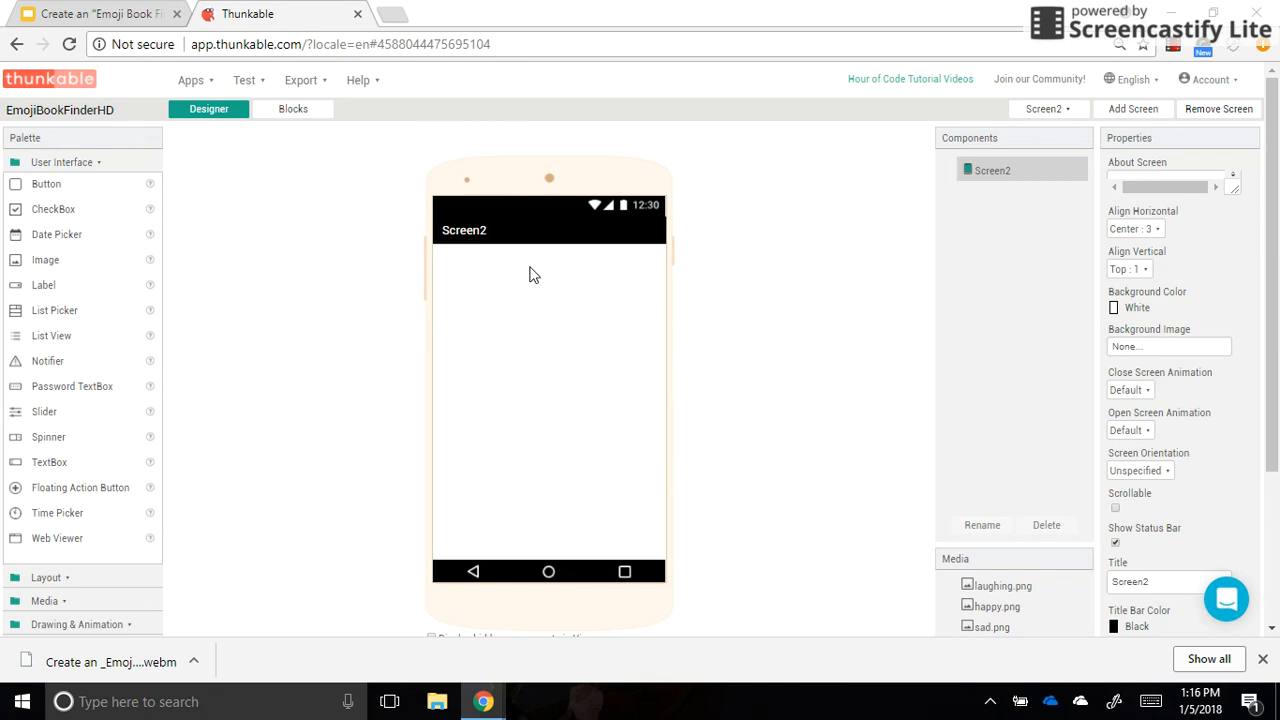
- Add a label at the top of Screen2 with the text "This book will make you laugh because..."
{"action": "left_click_drag", "start_coordinate": [40, 288], "coordinate": [550, 252]}
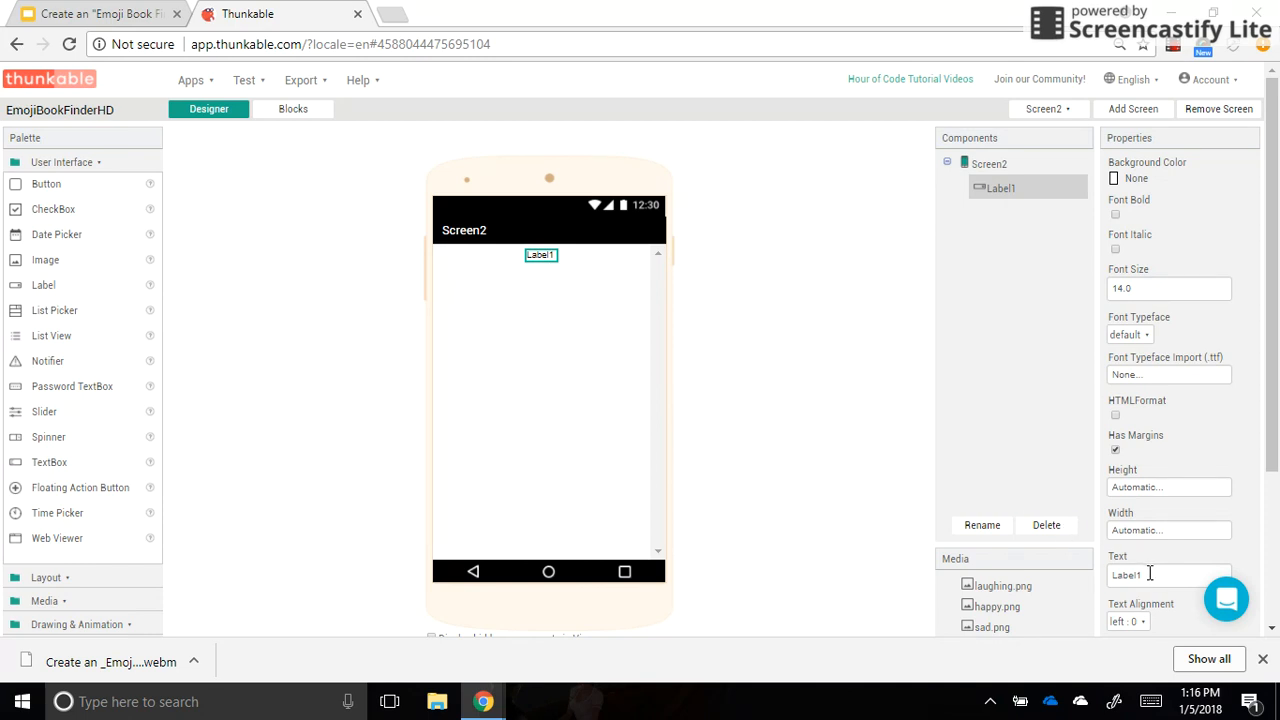
{"action": "left_click_drag", "start_coordinate": [1150, 574], "coordinate": [1116, 588]}
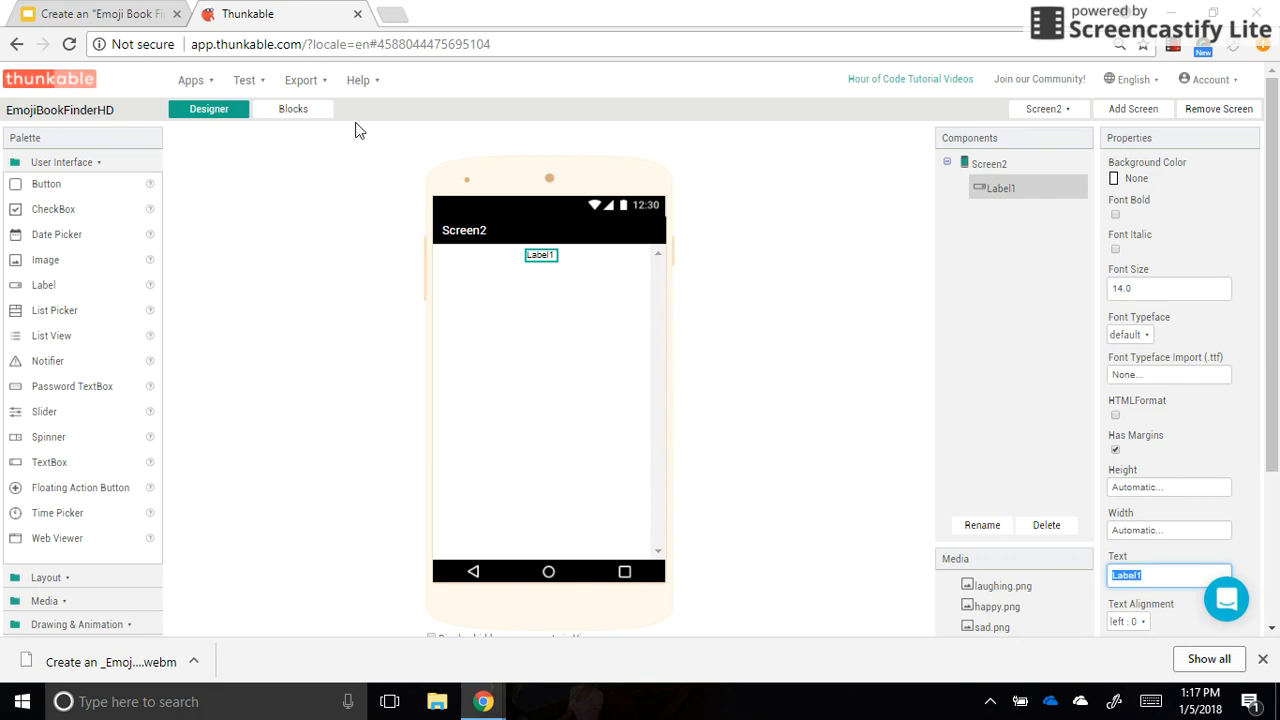
{"action": "left_click", "coordinate": [109, 18]}
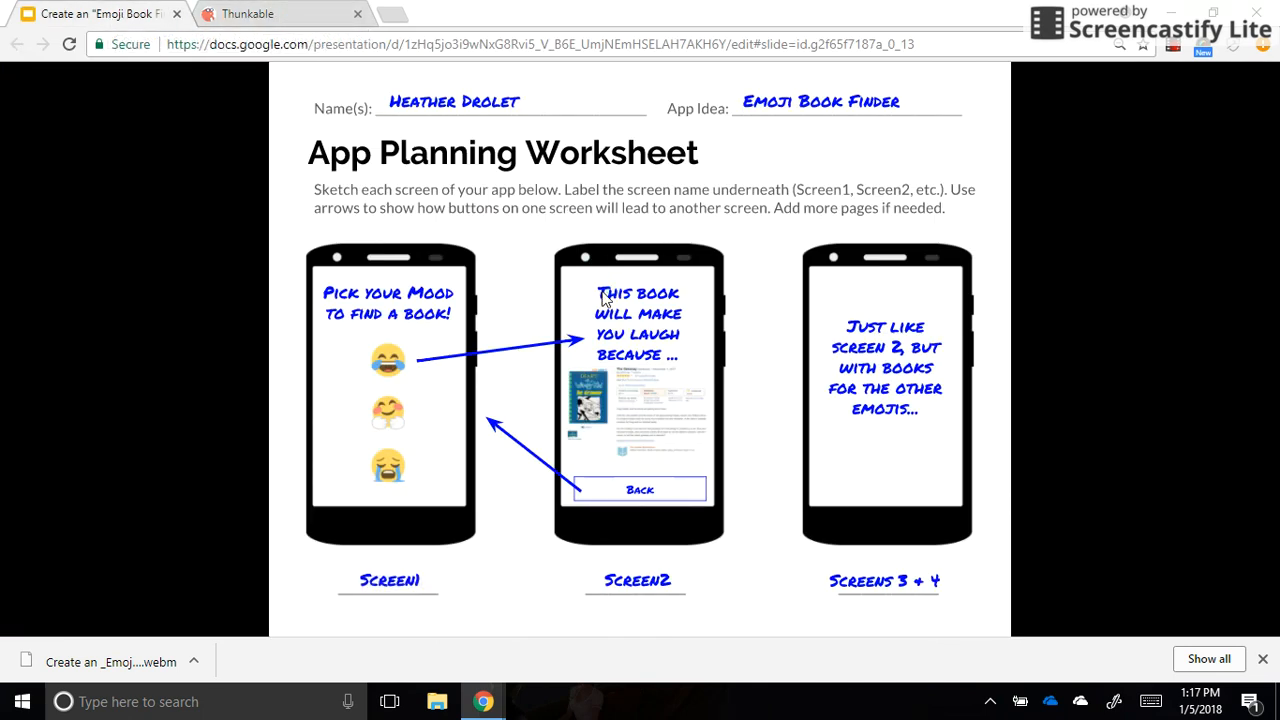
{"action": "left_click", "coordinate": [248, 18]}
{"action": "type", "text": "This "}
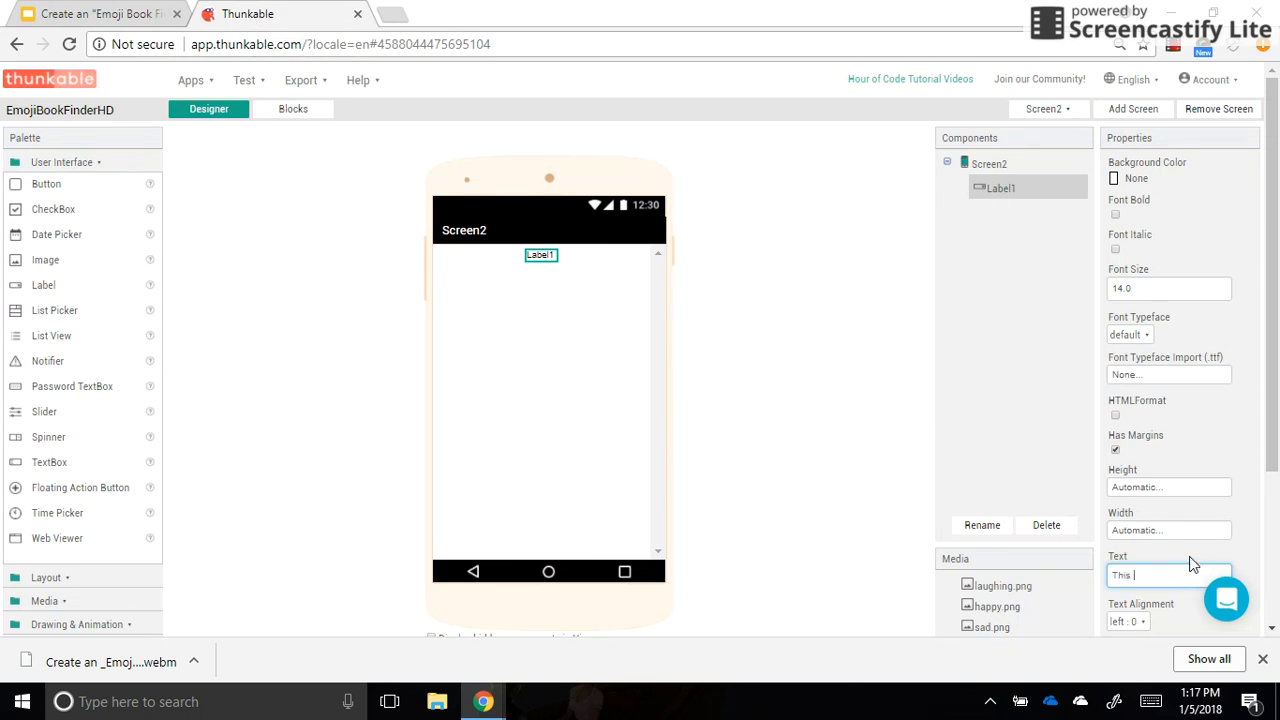
{"action": "type", "text": "book will make "}
{"action": "type", "text": "you laugh becau"}
{"action": "type", "text": "se"}
{"action": "left_click", "coordinate": [810, 447]}
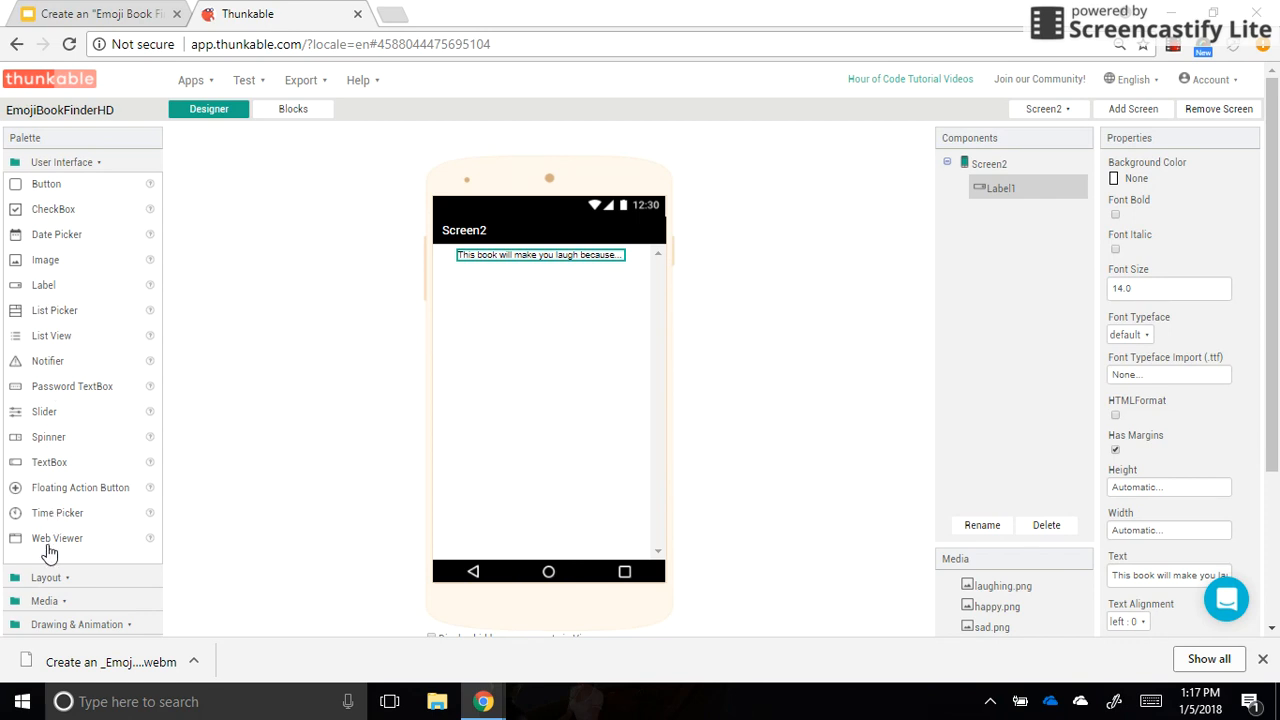
- Place a Web Viewer below the label, and open the official Wimpy Kid website from a web search for "diary of a wimpy kid"
{"action": "left_click_drag", "start_coordinate": [64, 546], "coordinate": [578, 282]}
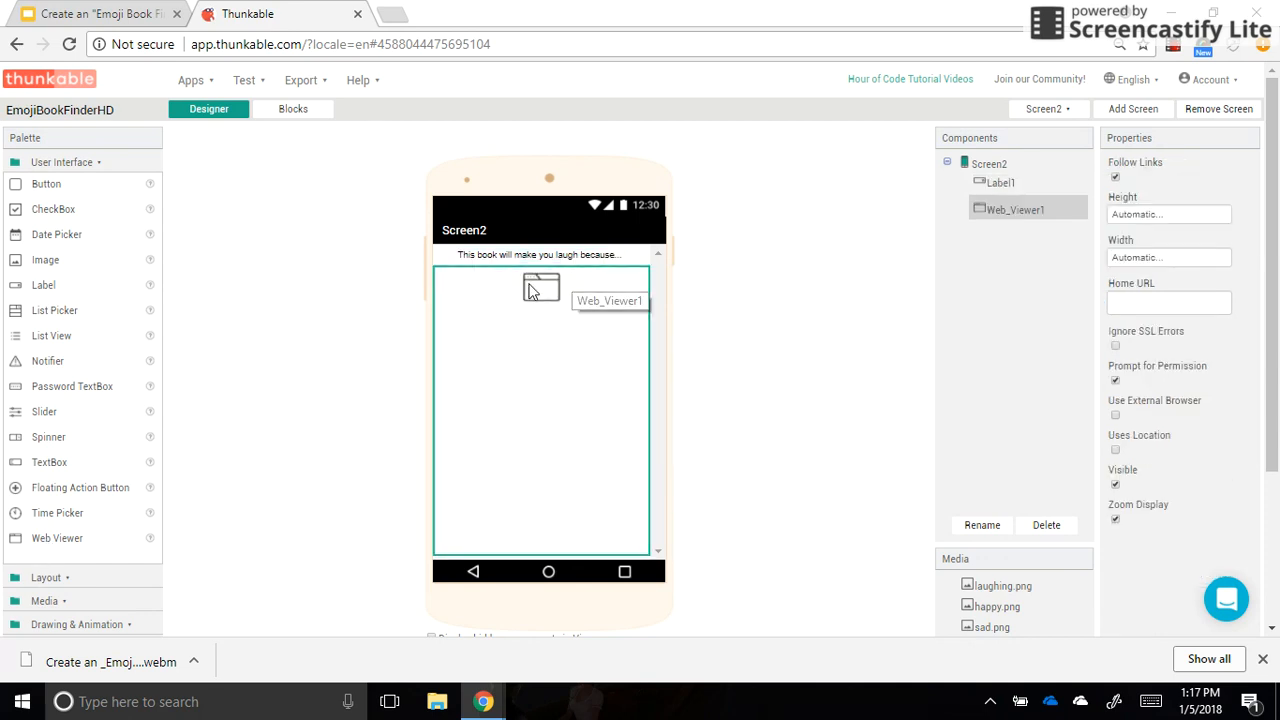
{"action": "left_click", "coordinate": [391, 15]}
{"action": "type", "text": "d"}
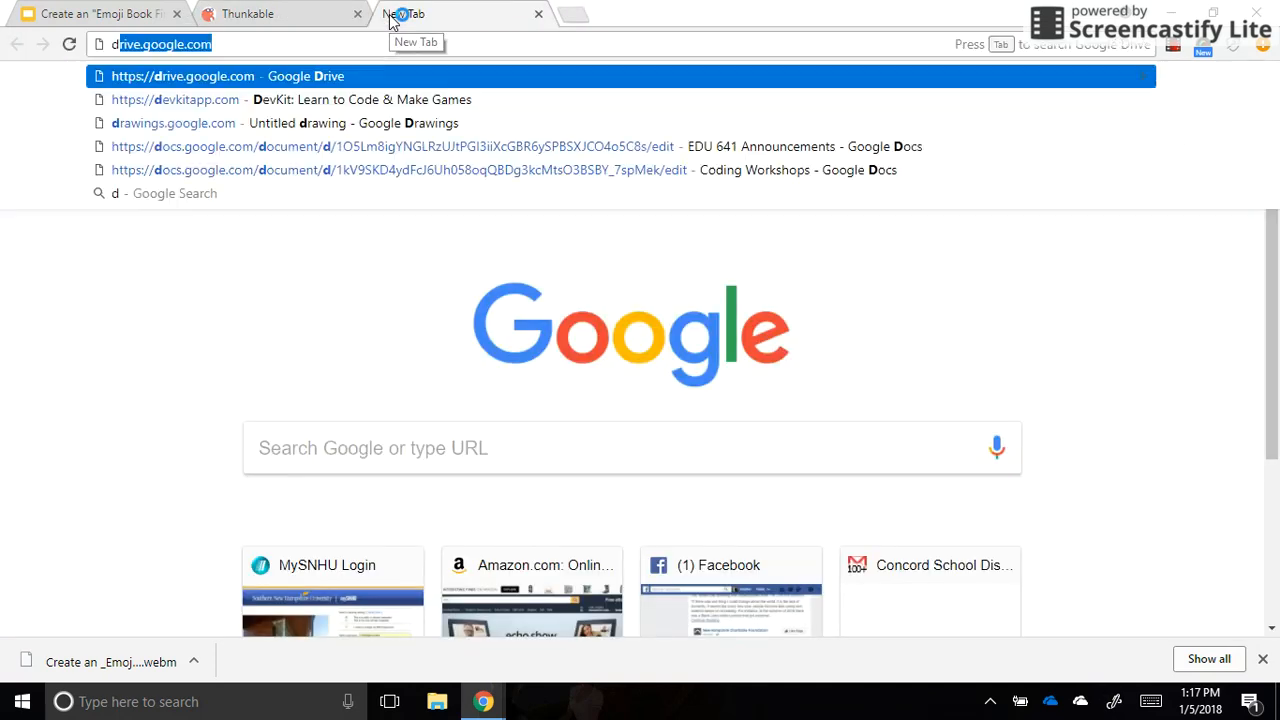
{"action": "type", "text": "iary o"}
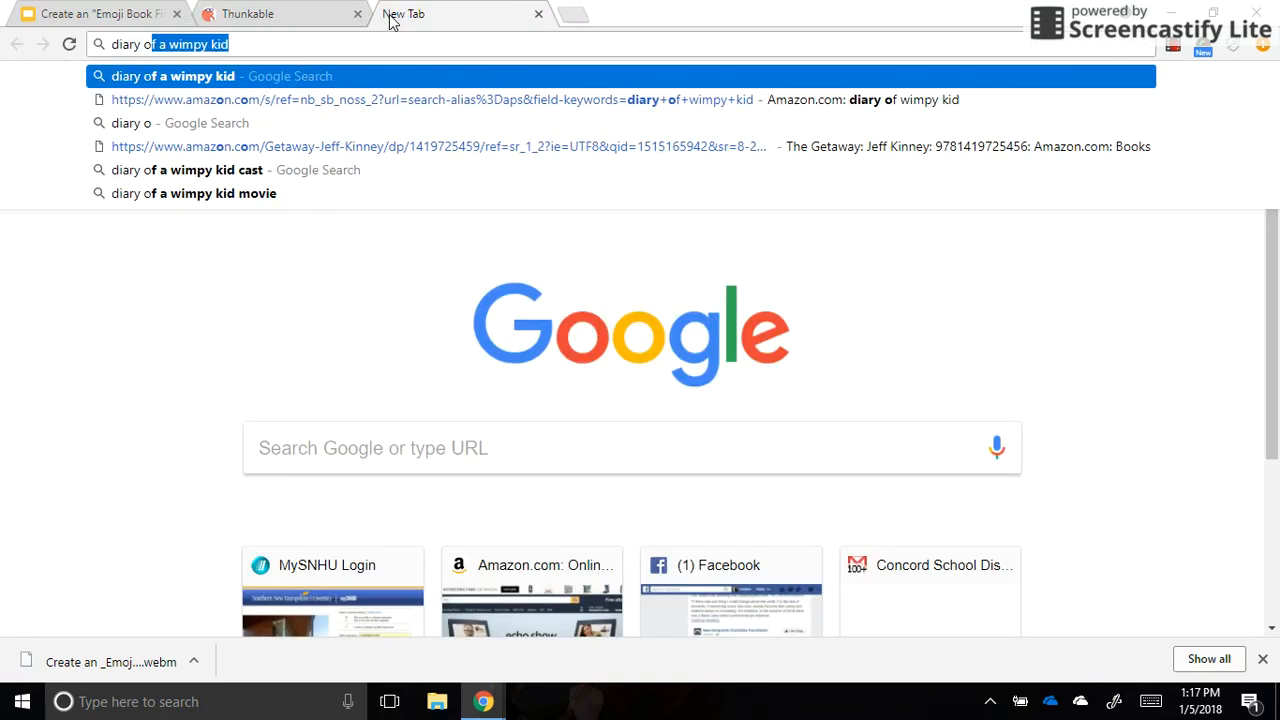
{"action": "type", "text": "f a wim"}
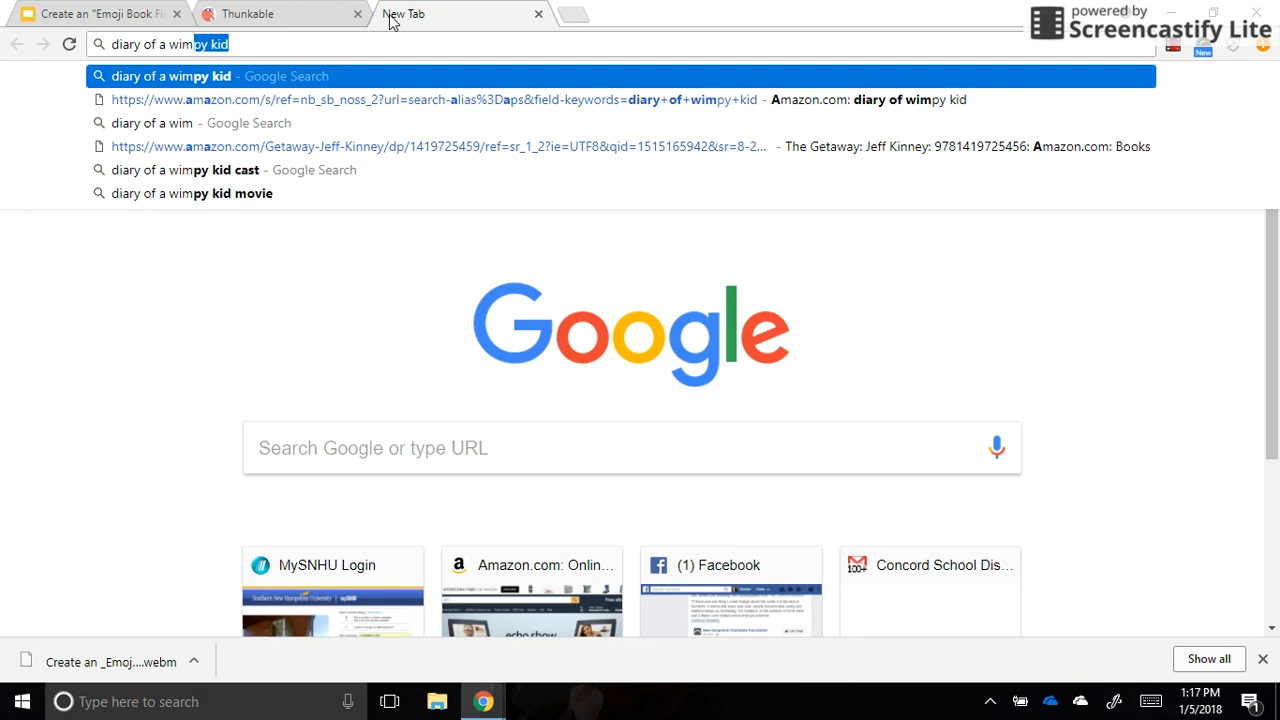
{"action": "key", "text": "Return"}
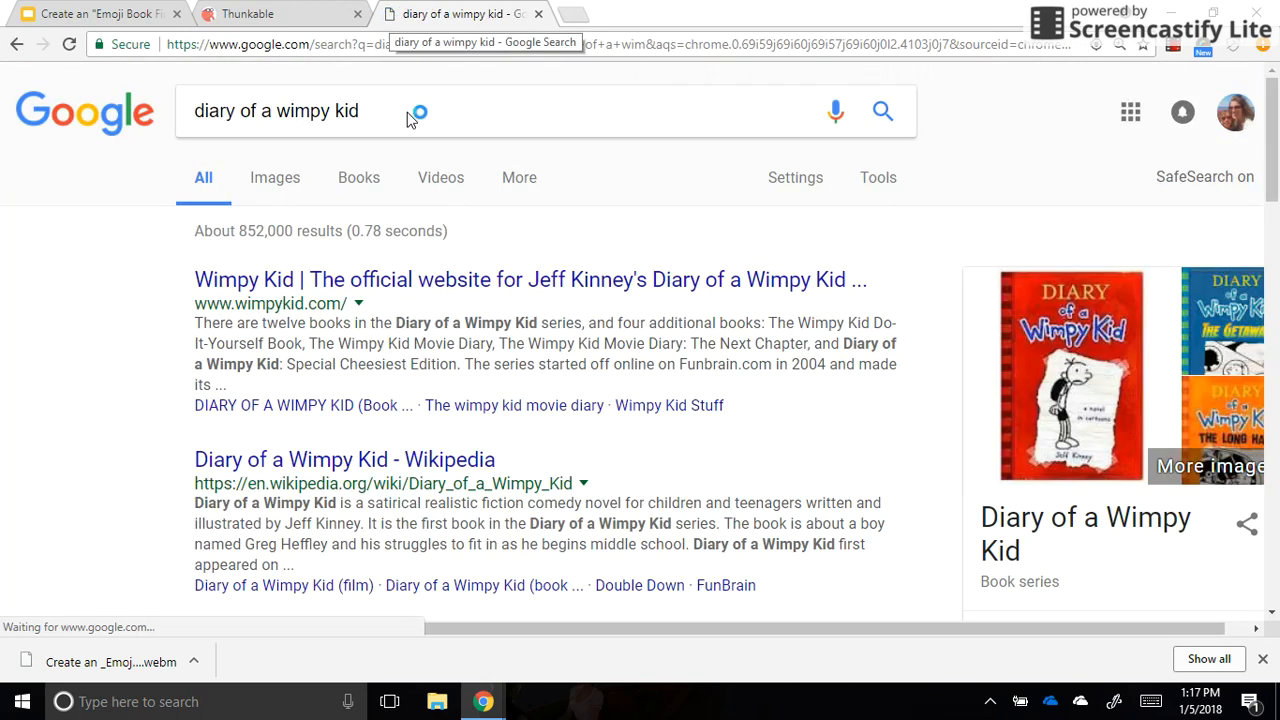
{"action": "left_click", "coordinate": [449, 289]}
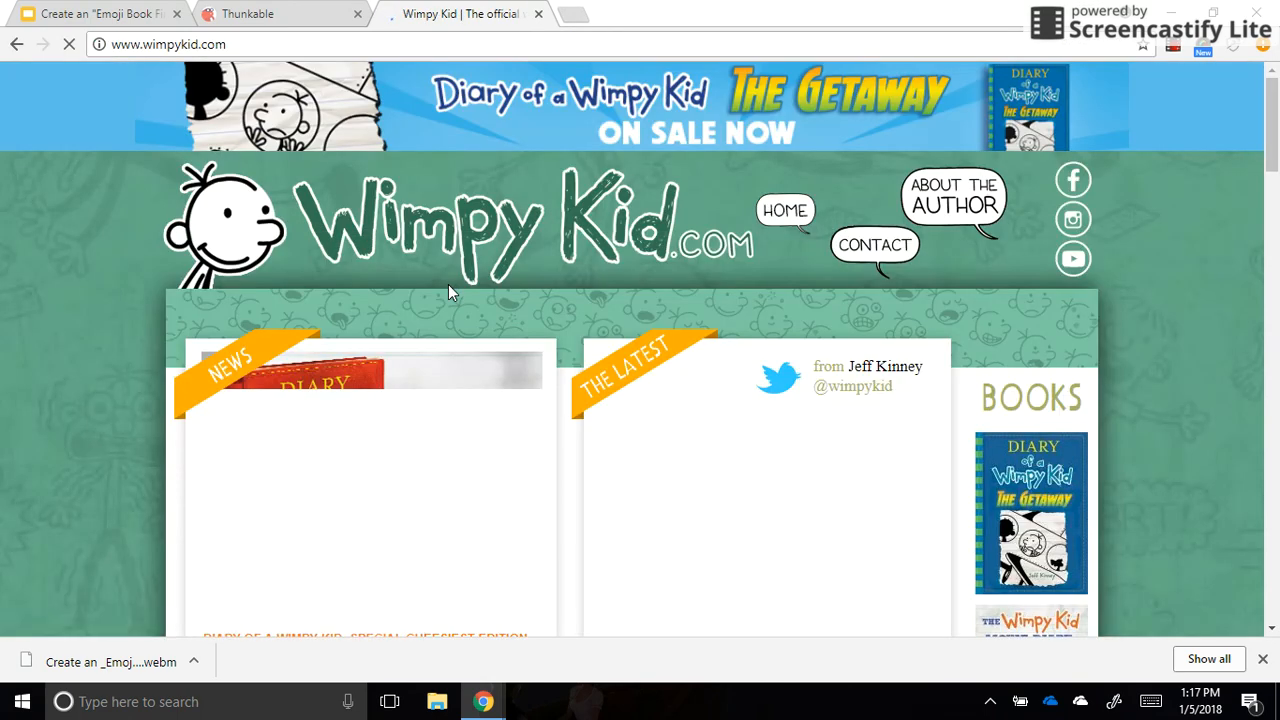
{"action": "scroll", "coordinate": [124, 362], "scroll_direction": "down", "scroll_amount": 2}
{"action": "scroll", "coordinate": [123, 359], "scroll_direction": "down", "scroll_amount": 2}
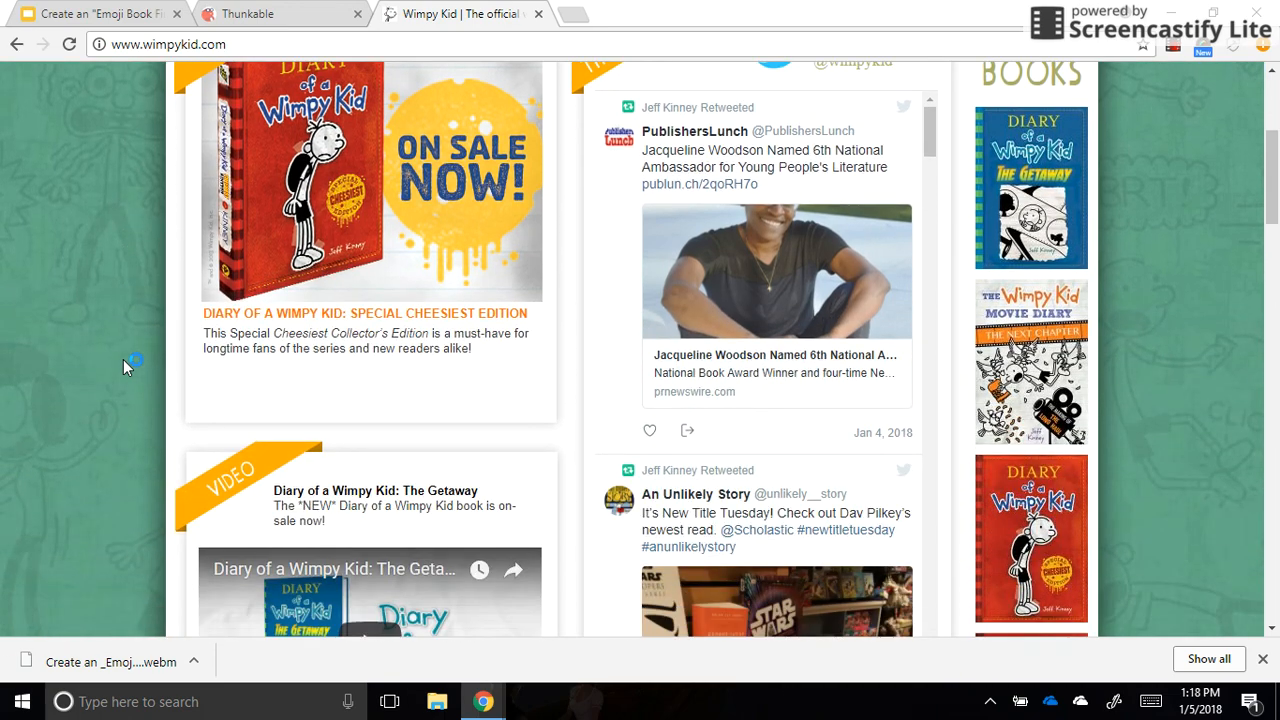
{"action": "scroll", "coordinate": [125, 340], "scroll_direction": "up", "scroll_amount": 5}
{"action": "double_click", "coordinate": [177, 51]}
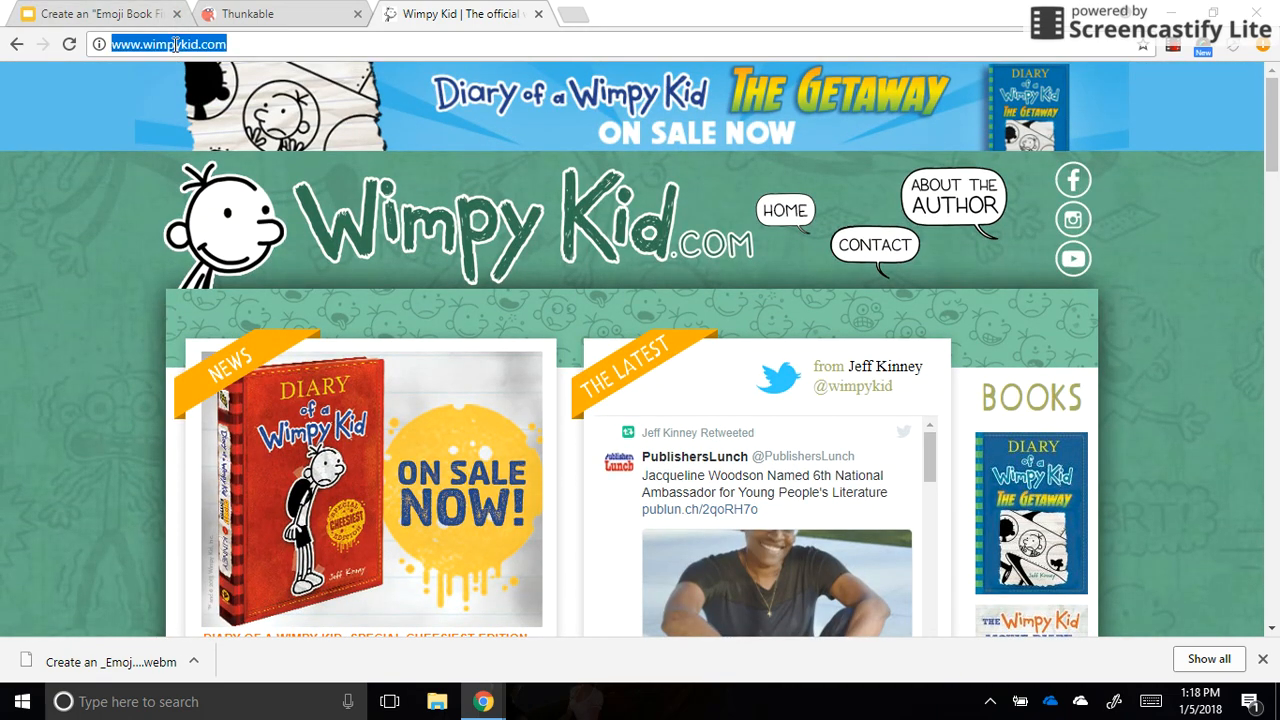
{"action": "left_click", "coordinate": [232, 48]}
{"action": "left_click_drag", "start_coordinate": [232, 48], "coordinate": [112, 64]}
{"action": "right_click", "coordinate": [141, 47]}
{"action": "left_click", "coordinate": [192, 110]}
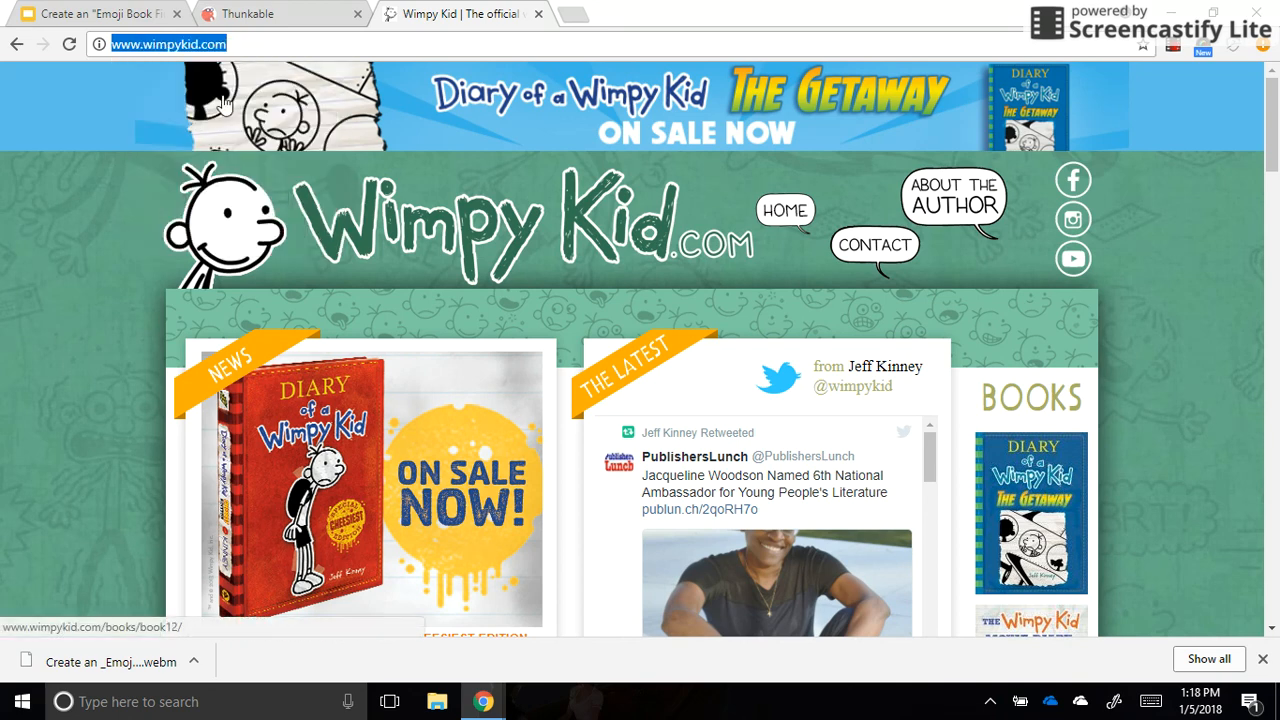
{"action": "left_click", "coordinate": [280, 18]}
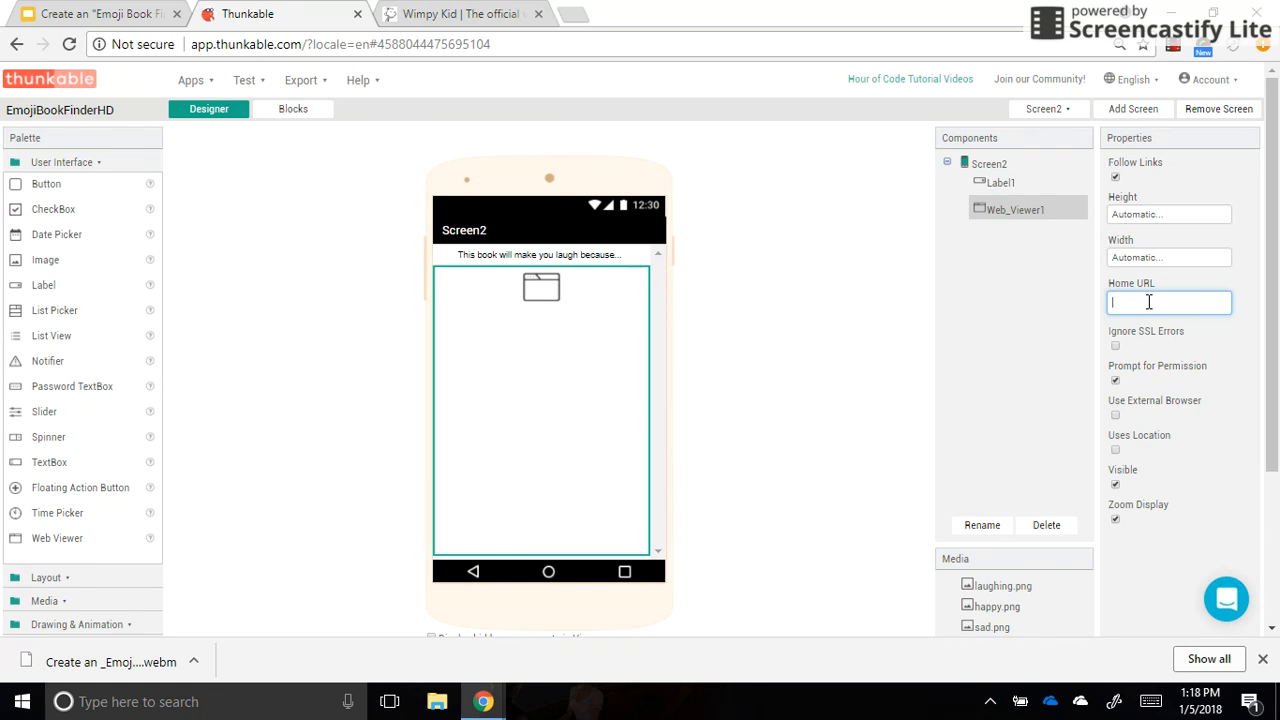
{"action": "key", "text": "ctrl+v"}
{"action": "left_click", "coordinate": [815, 363]}
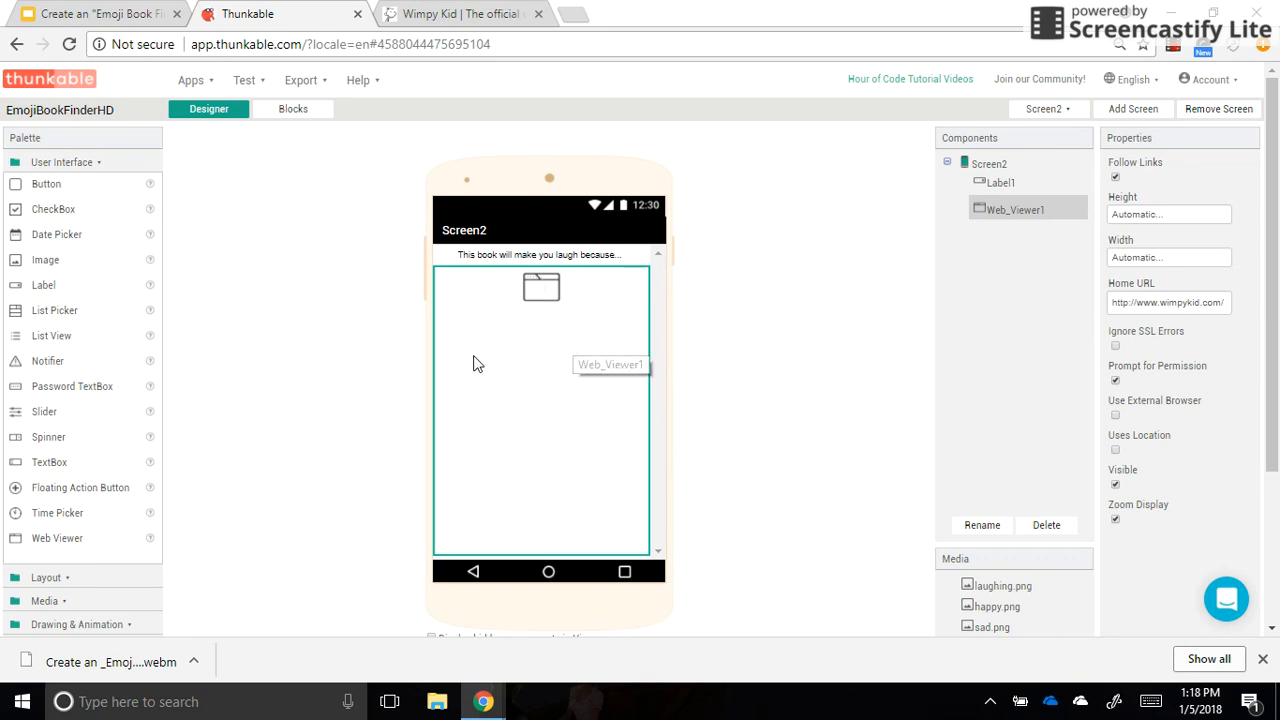
{"action": "left_click", "coordinate": [447, 17]}
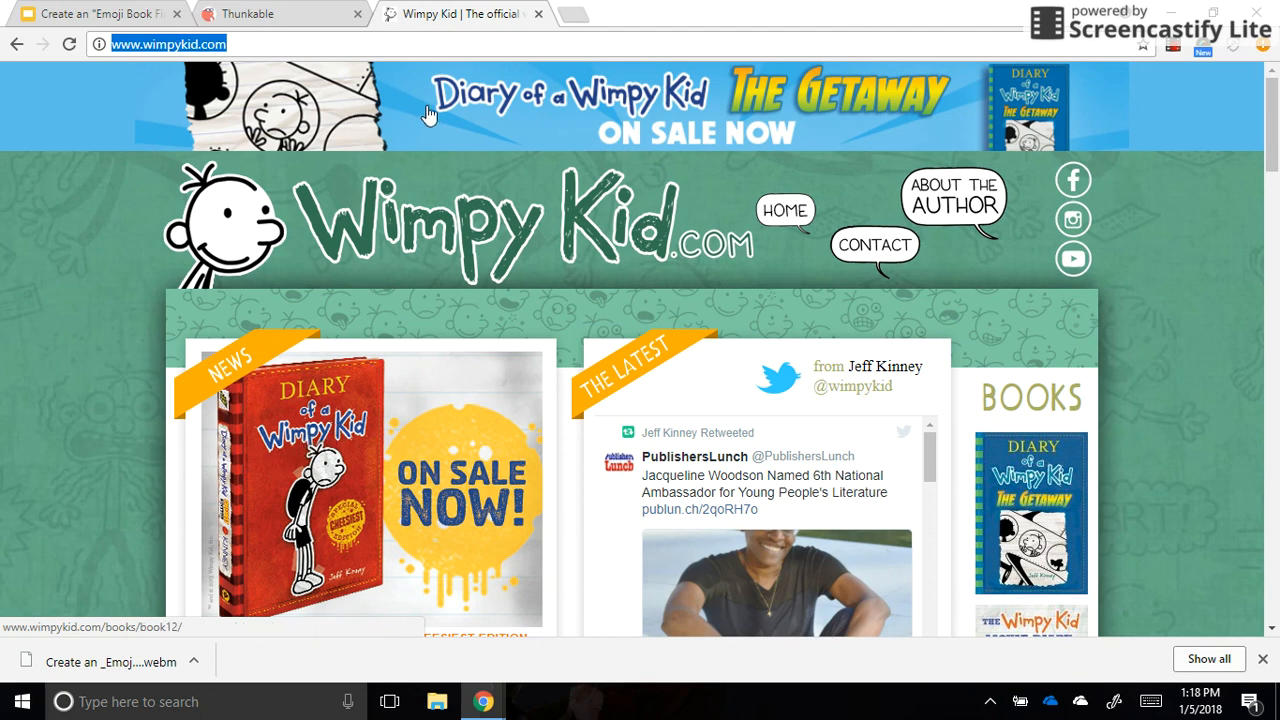
{"action": "left_click", "coordinate": [265, 14]}
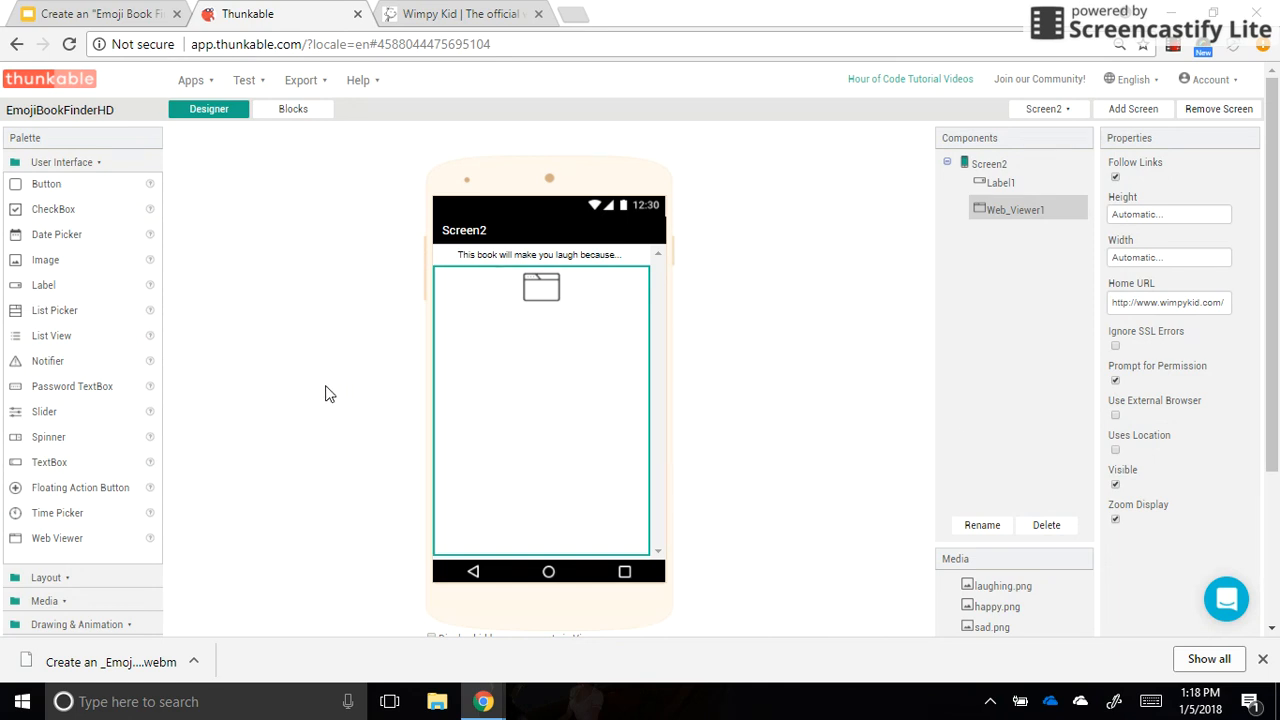
- Add a button below the Web Viewer on Screen2 and set its text to "Back"
{"action": "left_click_drag", "start_coordinate": [48, 186], "coordinate": [536, 507]}
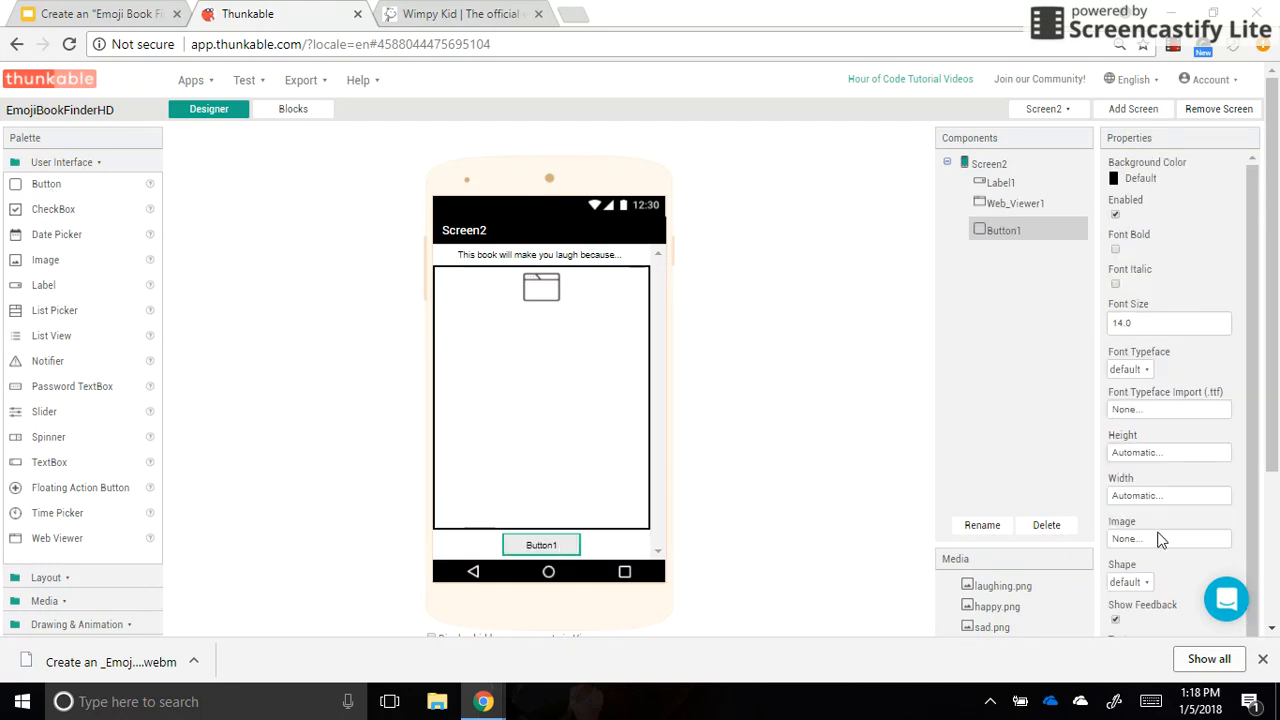
{"action": "scroll", "coordinate": [1160, 540], "scroll_direction": "down", "scroll_amount": 2}
{"action": "left_click", "coordinate": [1152, 576]}
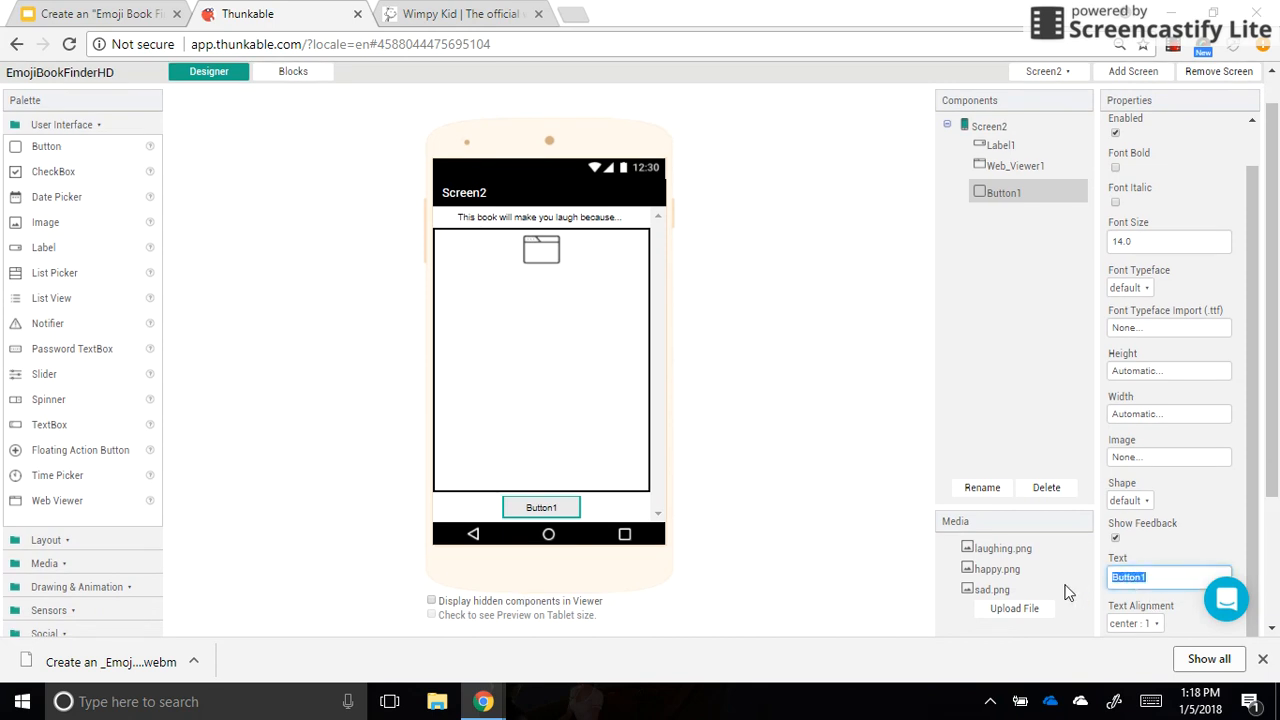
{"action": "type", "text": "Back"}
{"action": "key", "text": "Return"}
{"action": "scroll", "coordinate": [755, 435], "scroll_direction": "up", "scroll_amount": 1}
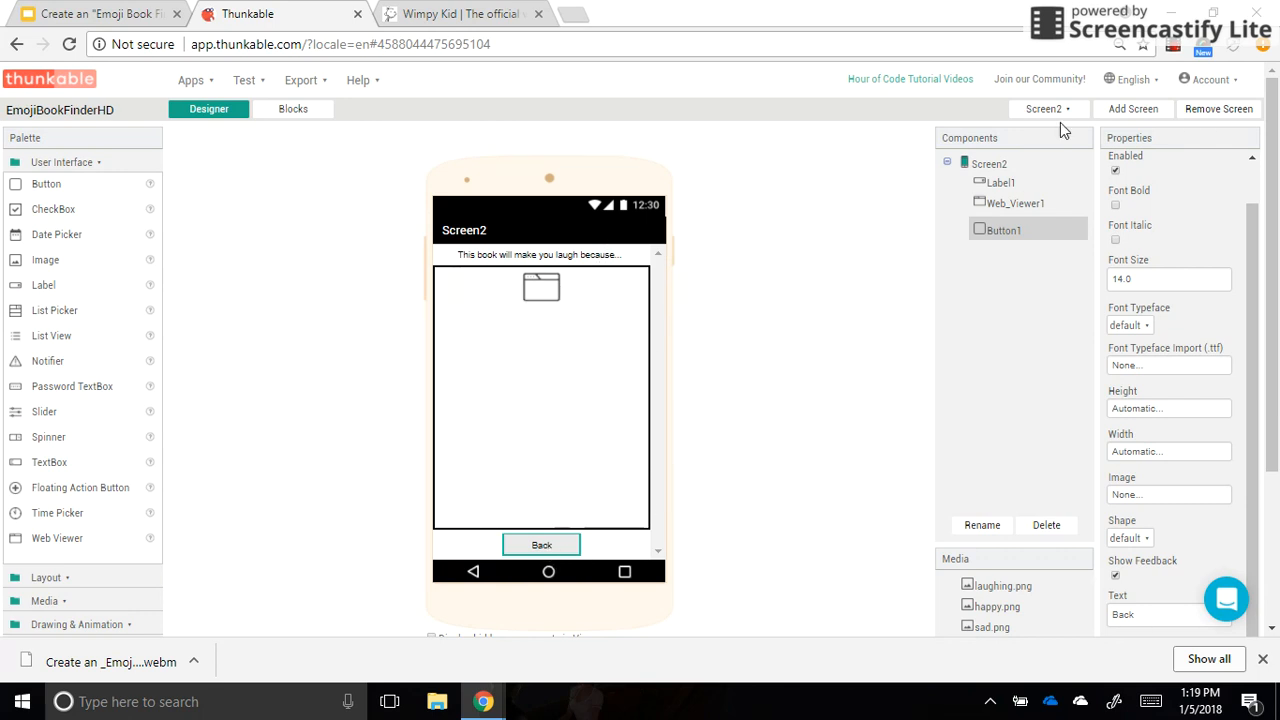
{"action": "left_click", "coordinate": [1174, 45]}
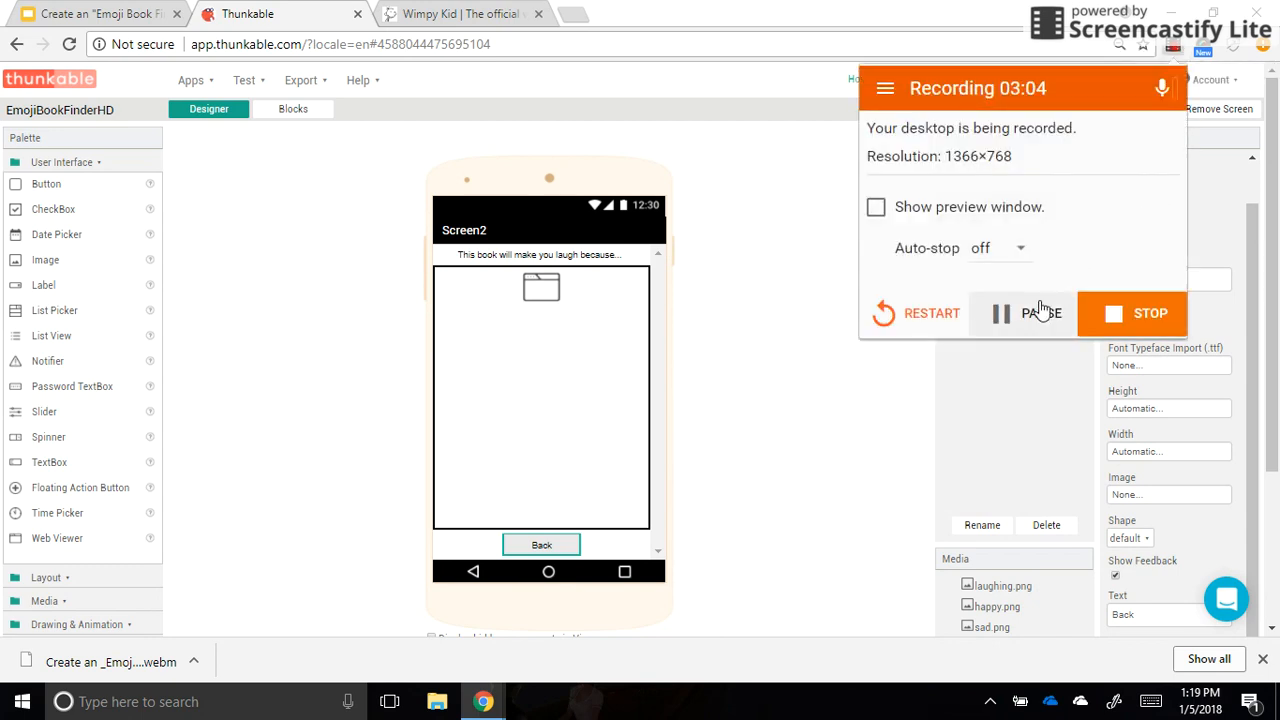
{"action": "left_click", "coordinate": [1040, 312]}
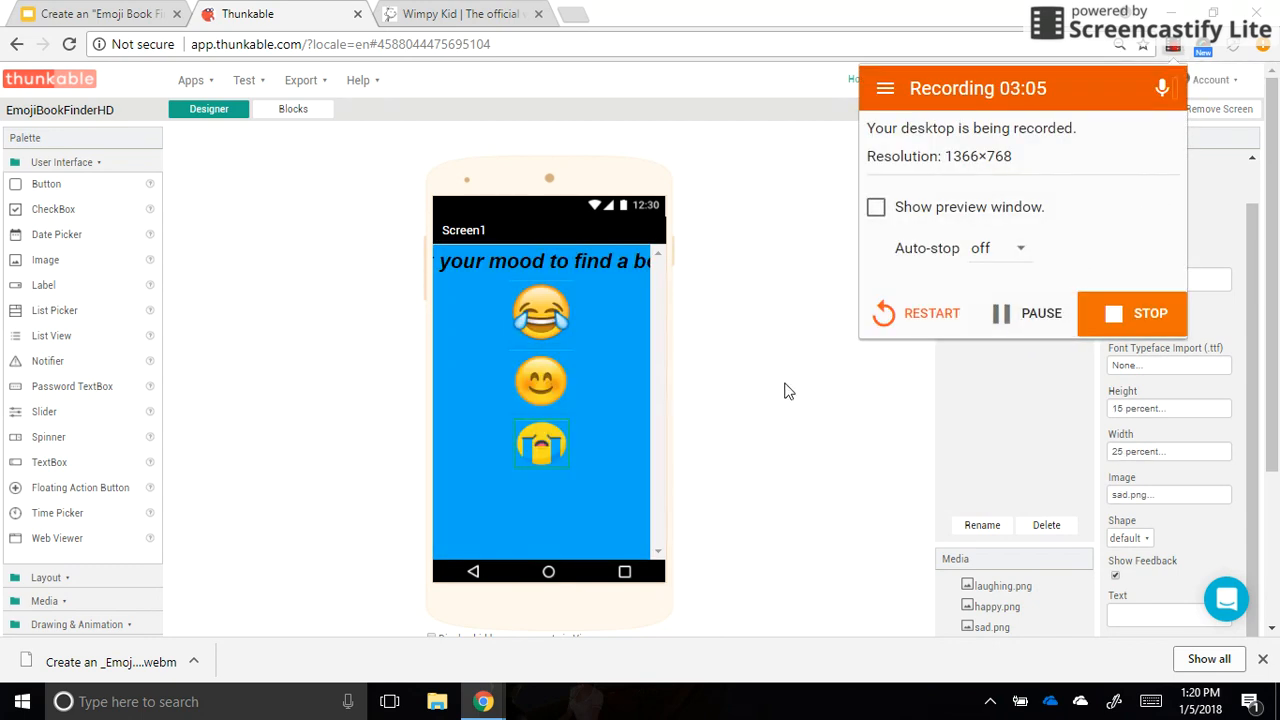
{"action": "left_click", "coordinate": [776, 402]}
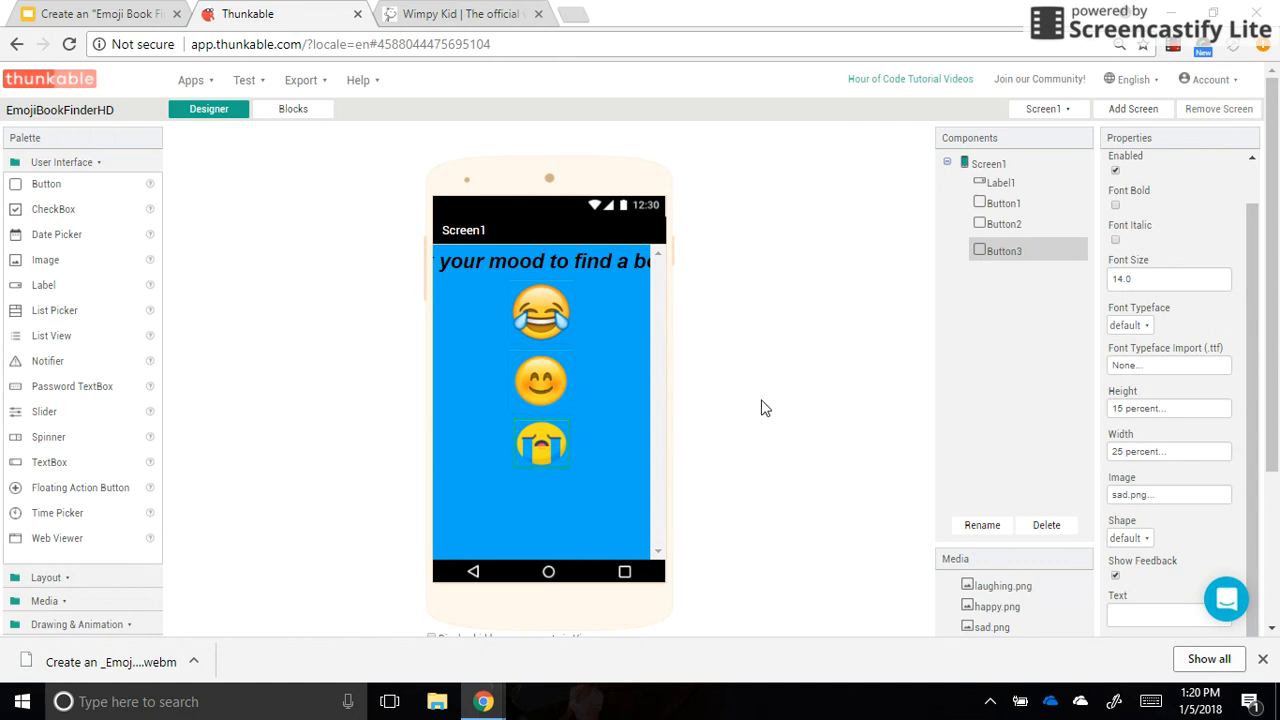
- Review the layouts of Screen2, Screen3 and Screen4, return to Screen1, and check the planned button links in the App Planning Worksheet
{"action": "left_click", "coordinate": [1046, 110]}
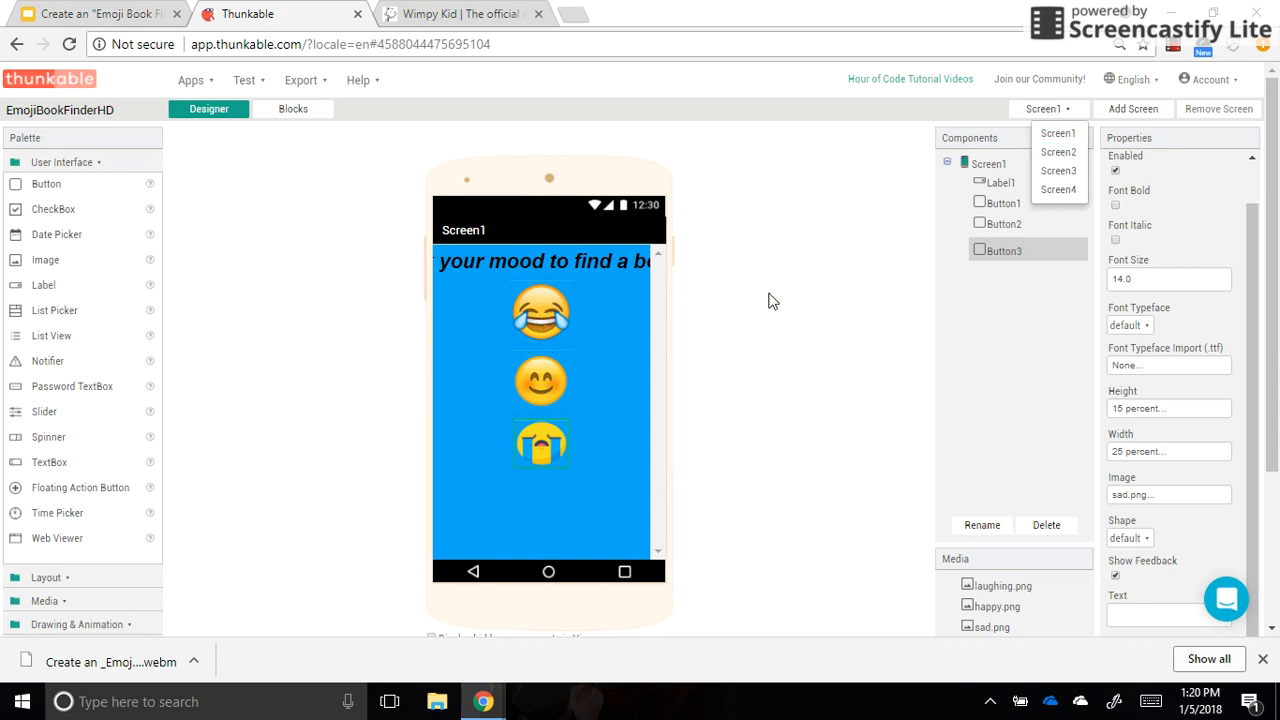
{"action": "left_click", "coordinate": [1058, 152]}
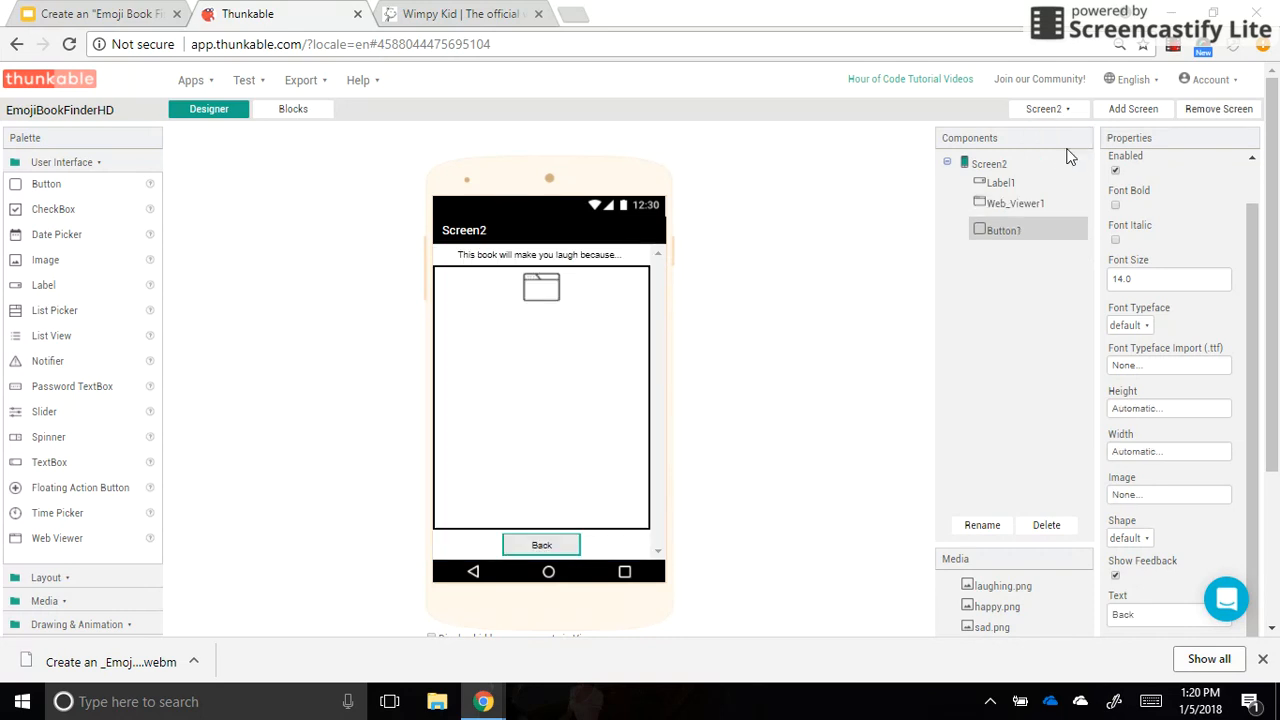
{"action": "left_click", "coordinate": [1053, 112]}
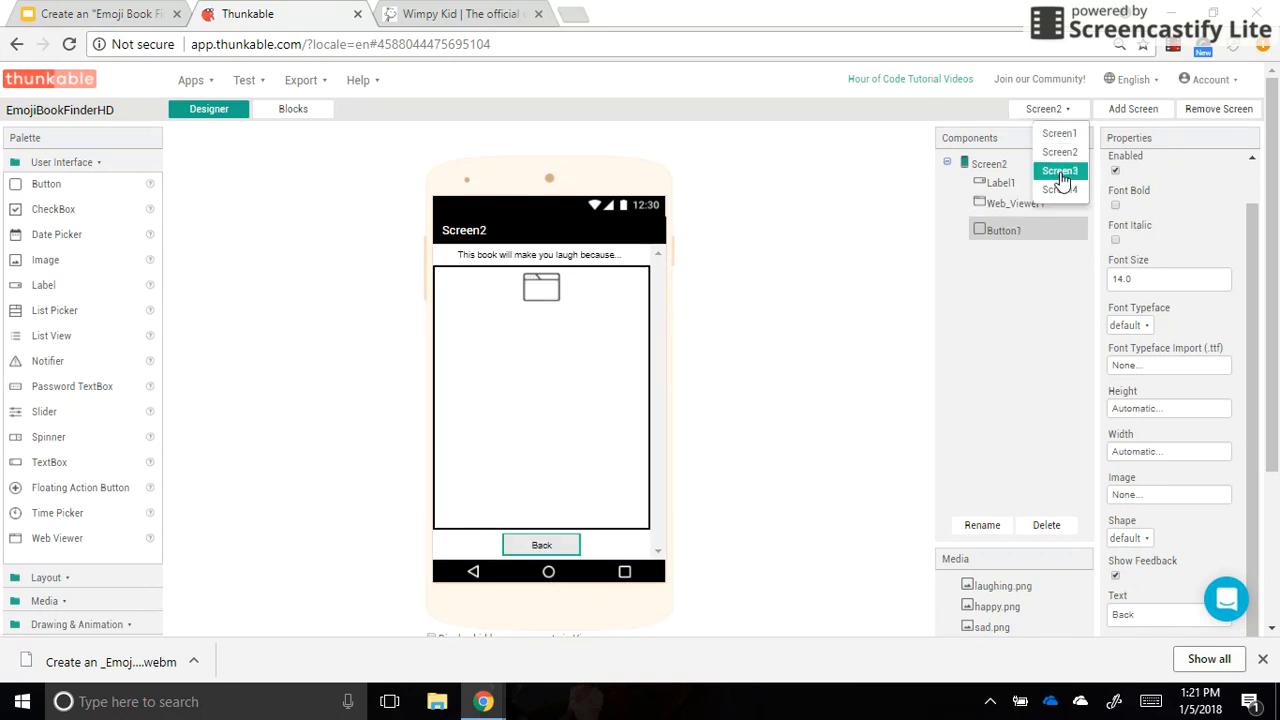
{"action": "left_click", "coordinate": [1060, 172]}
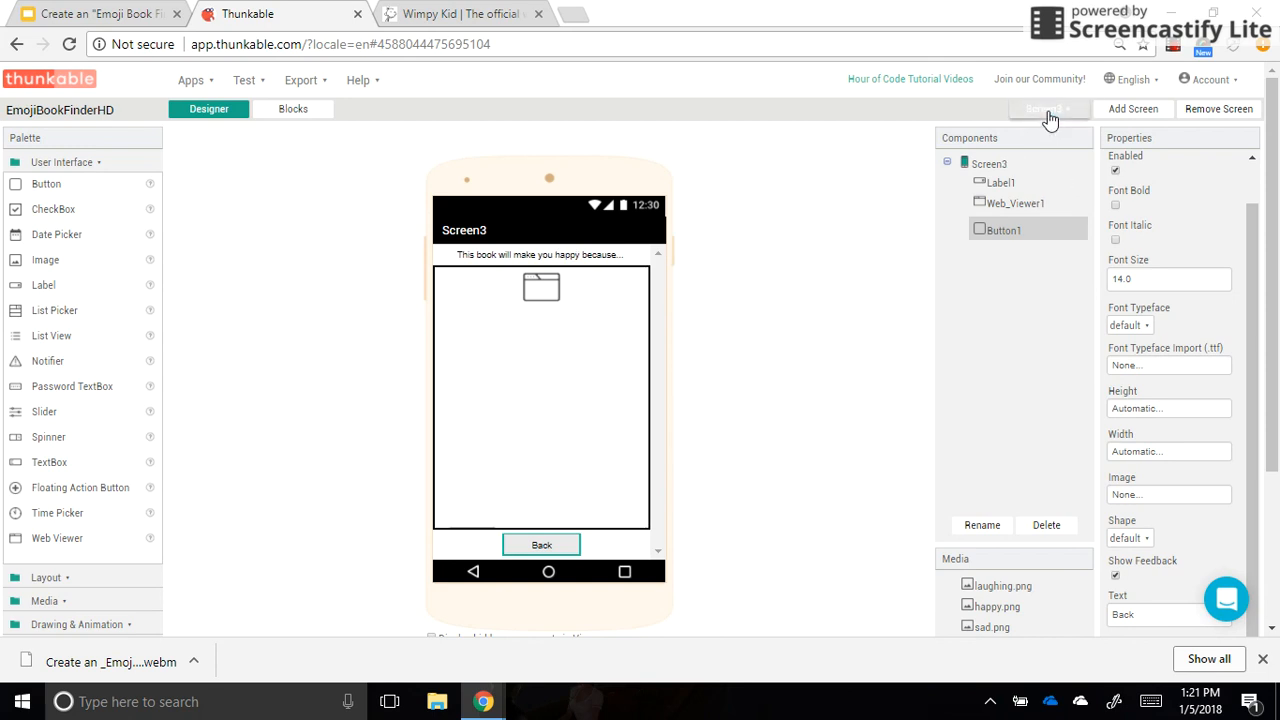
{"action": "left_click", "coordinate": [1044, 112]}
{"action": "left_click", "coordinate": [1050, 193]}
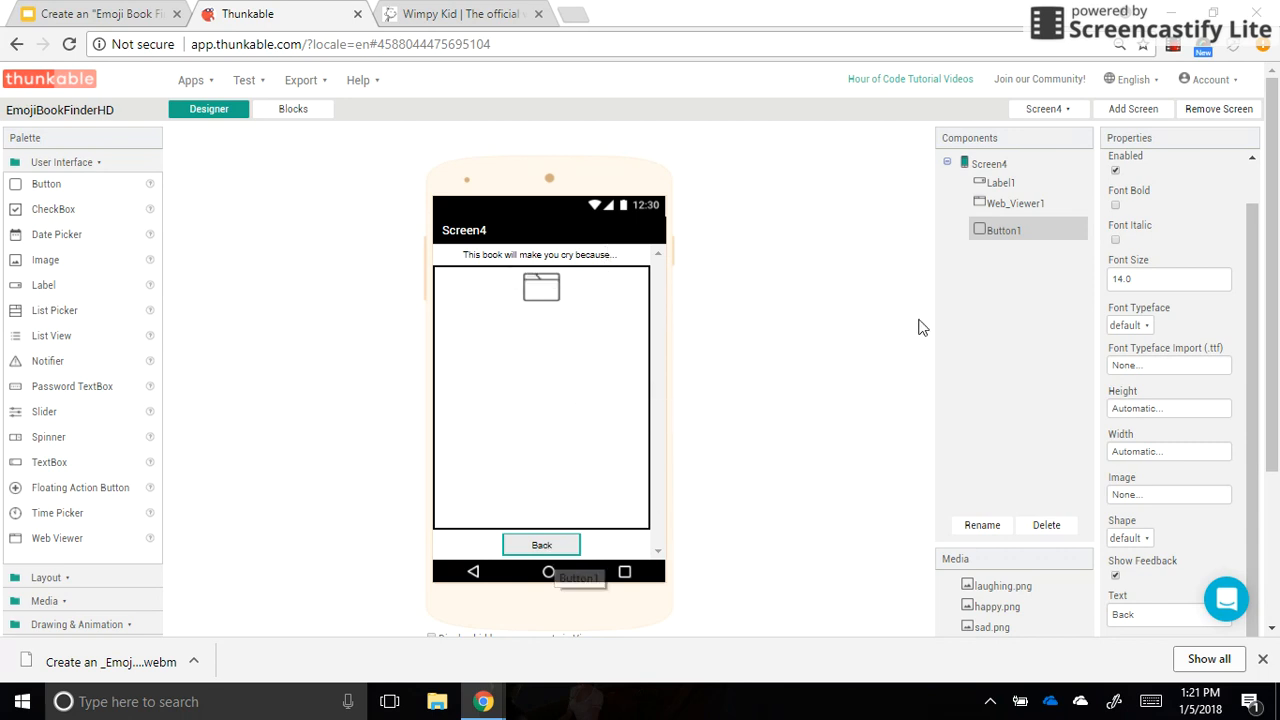
{"action": "left_click", "coordinate": [1043, 109]}
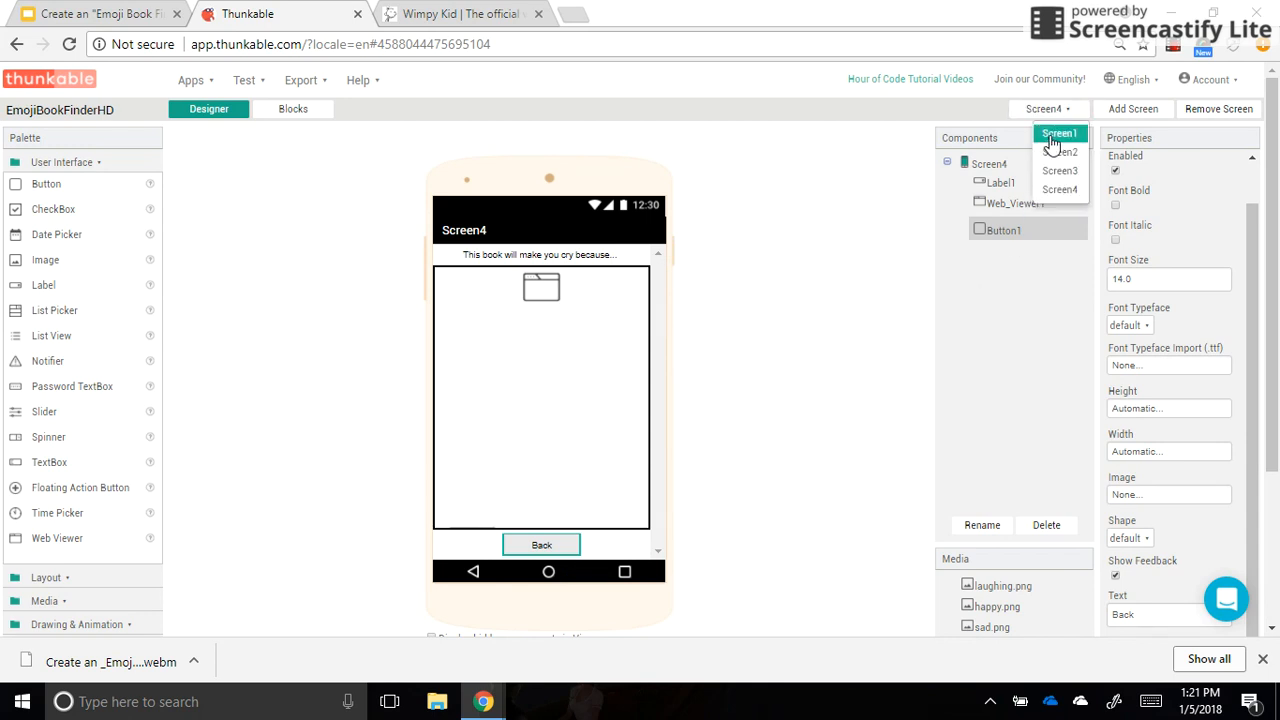
{"action": "left_click", "coordinate": [1052, 143]}
{"action": "left_click", "coordinate": [97, 14]}
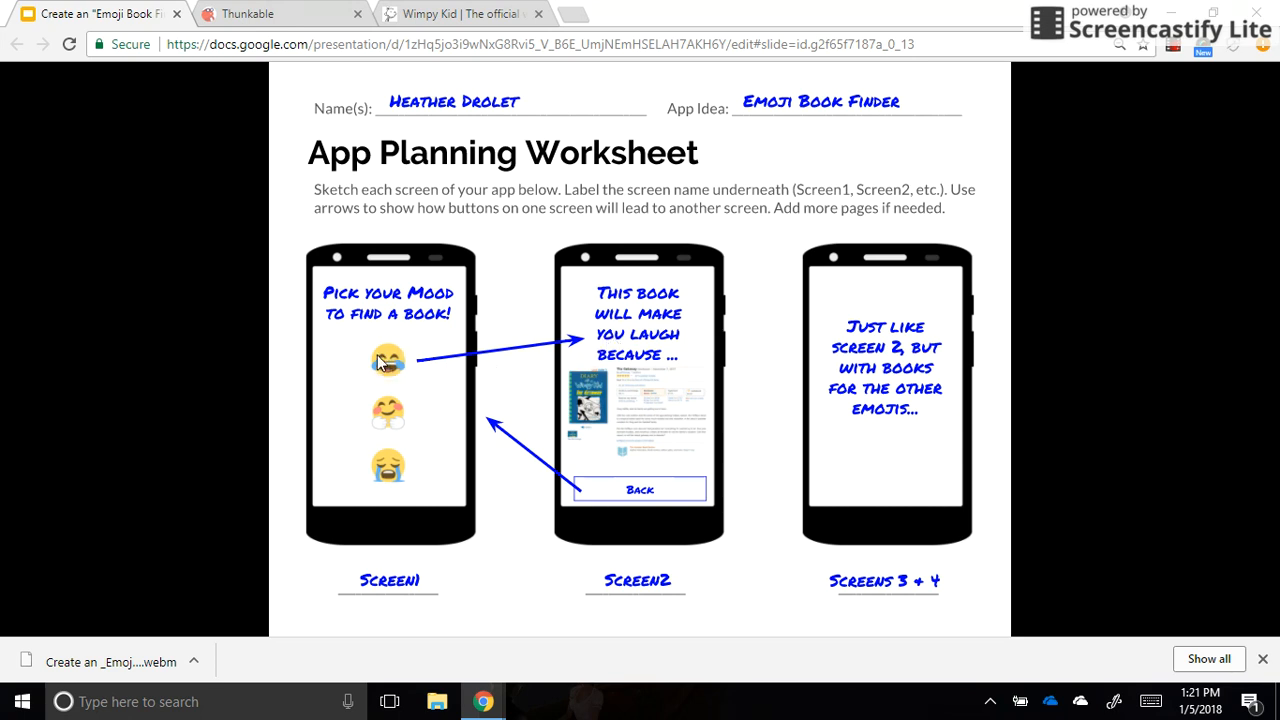
{"action": "left_click", "coordinate": [324, 20]}
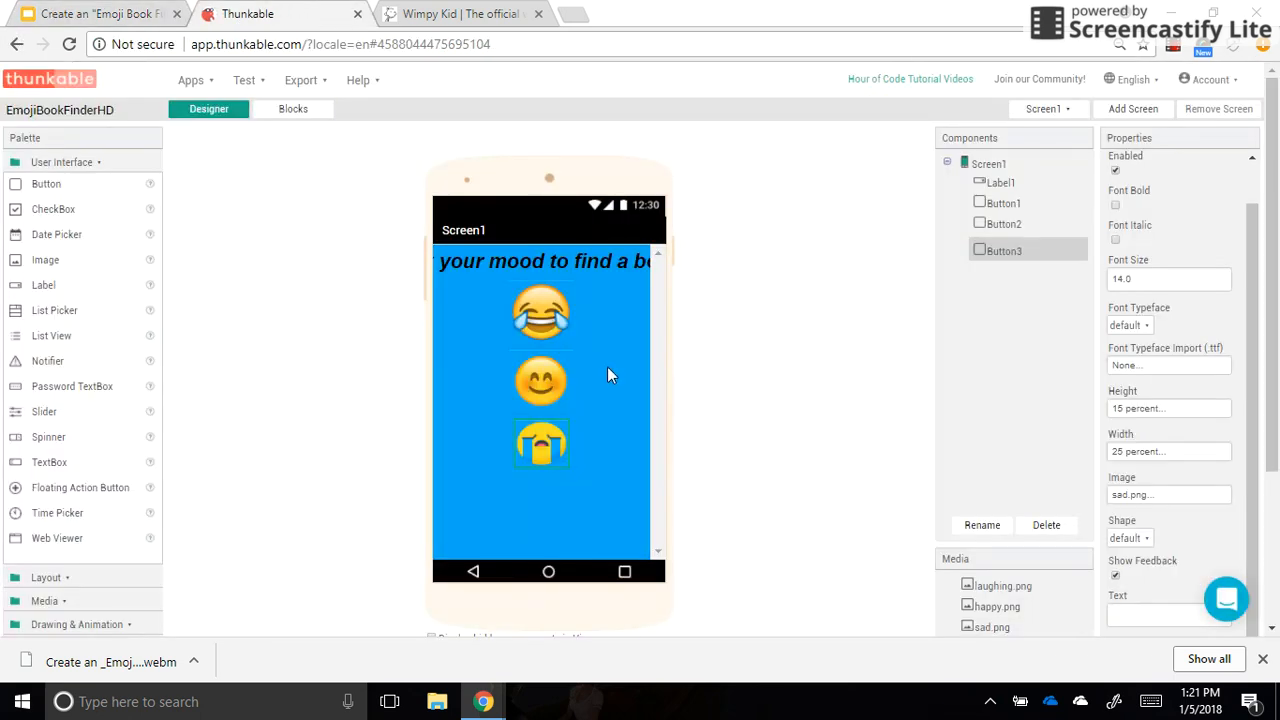